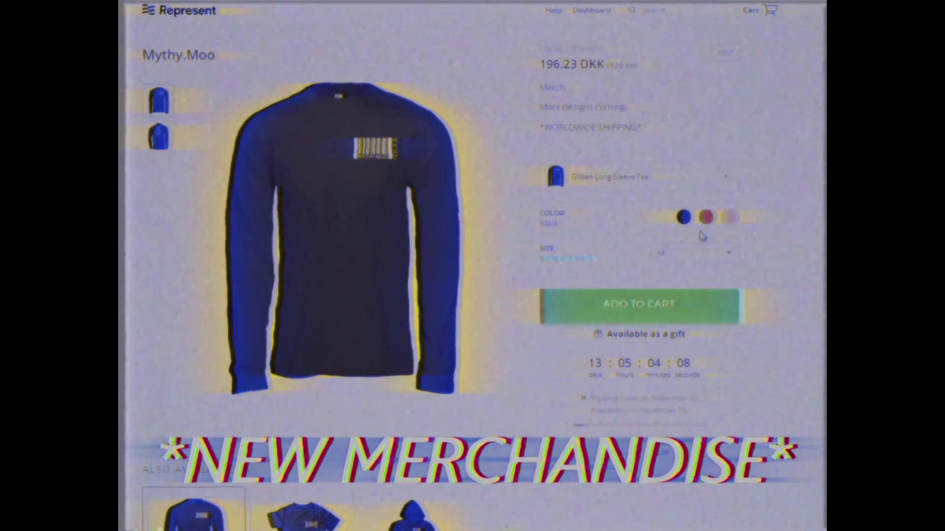
pyautogui.click(728, 218)
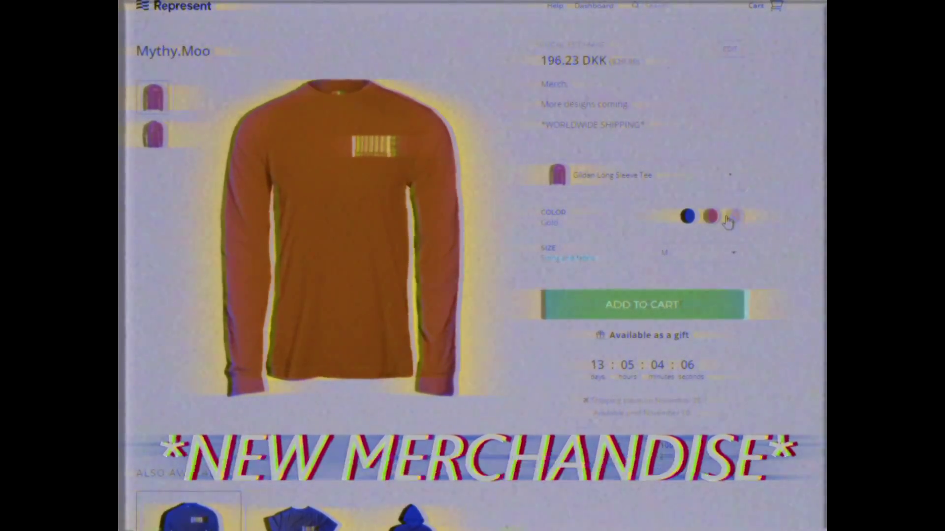
pyautogui.click(731, 219)
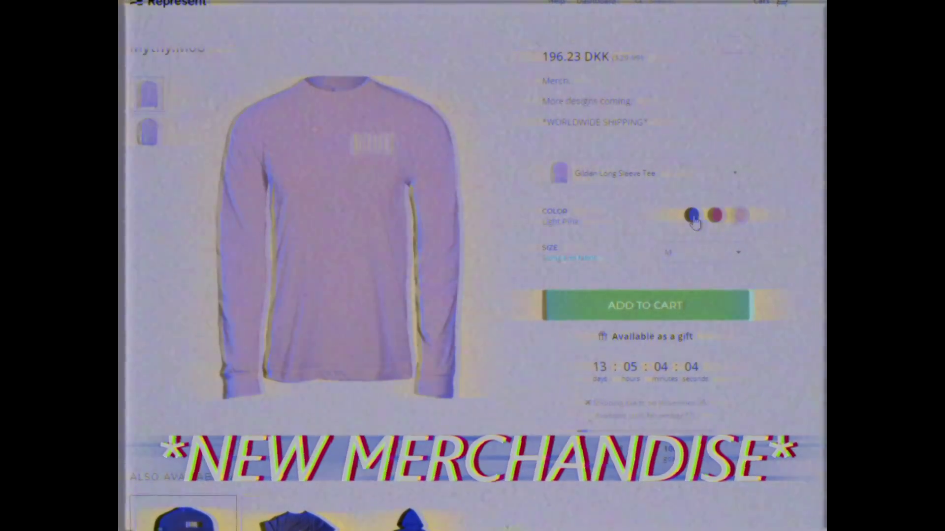
pyautogui.click(146, 133)
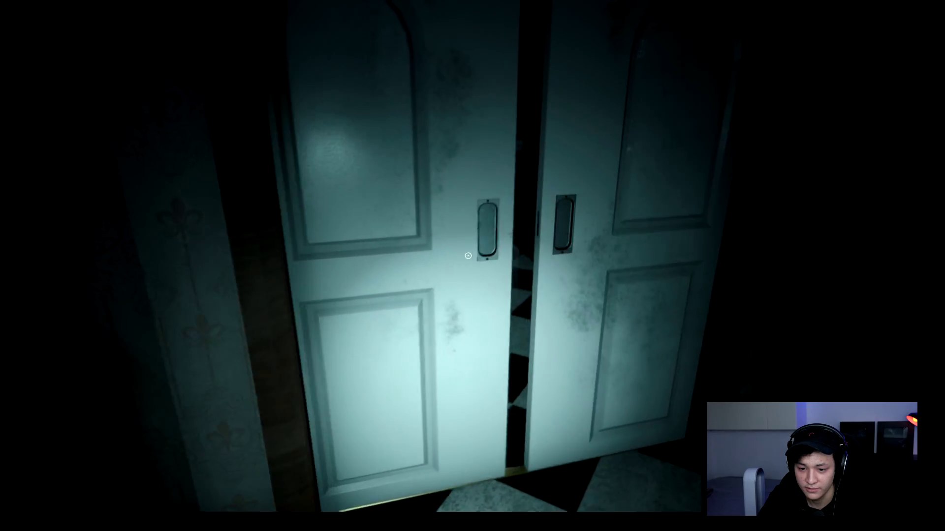
pyautogui.click(468, 256)
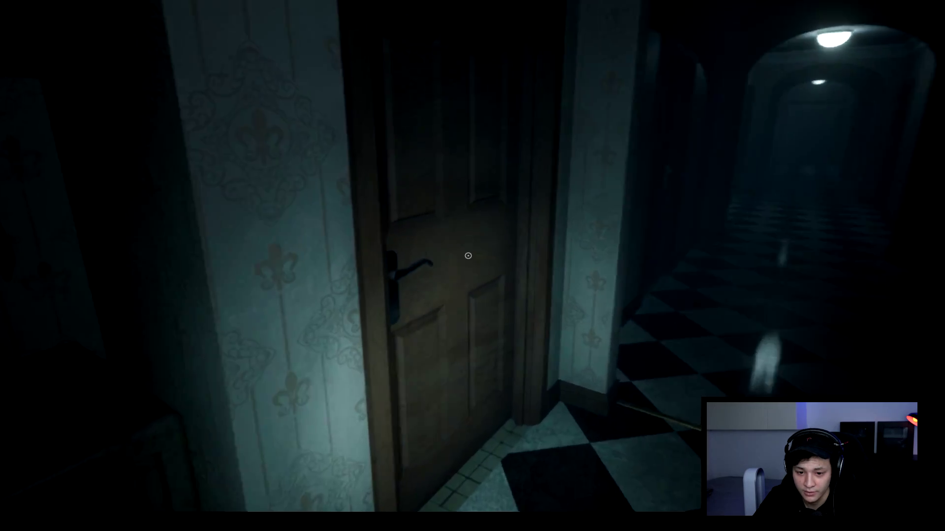
pyautogui.click(469, 255)
pyautogui.click(469, 255)
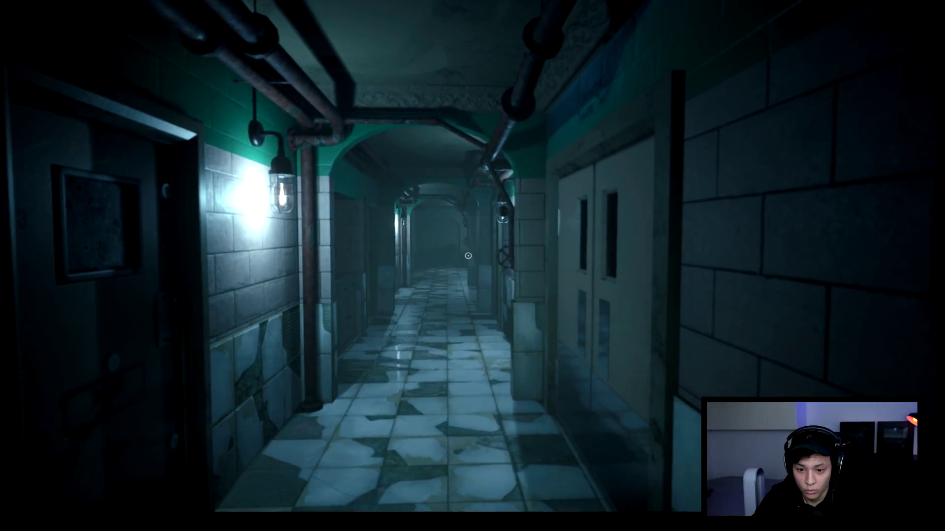
pyautogui.press('w')
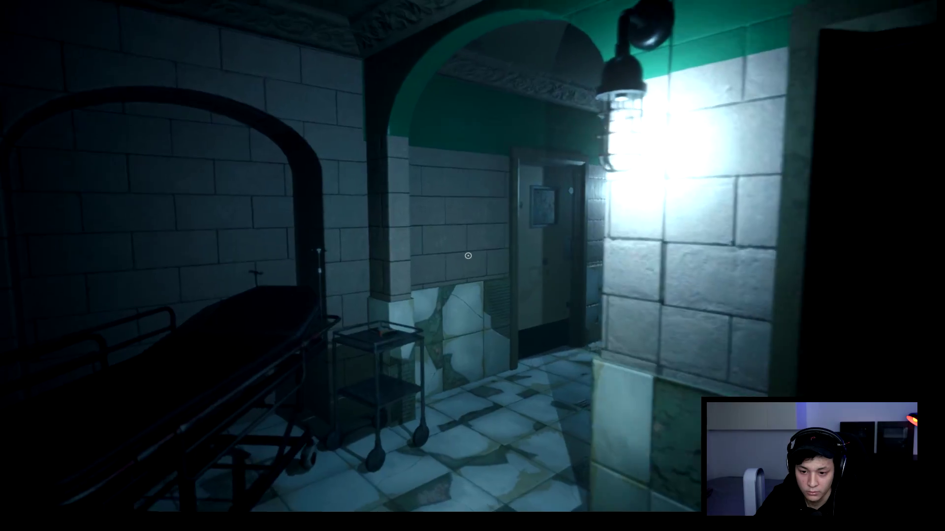
pyautogui.press('w')
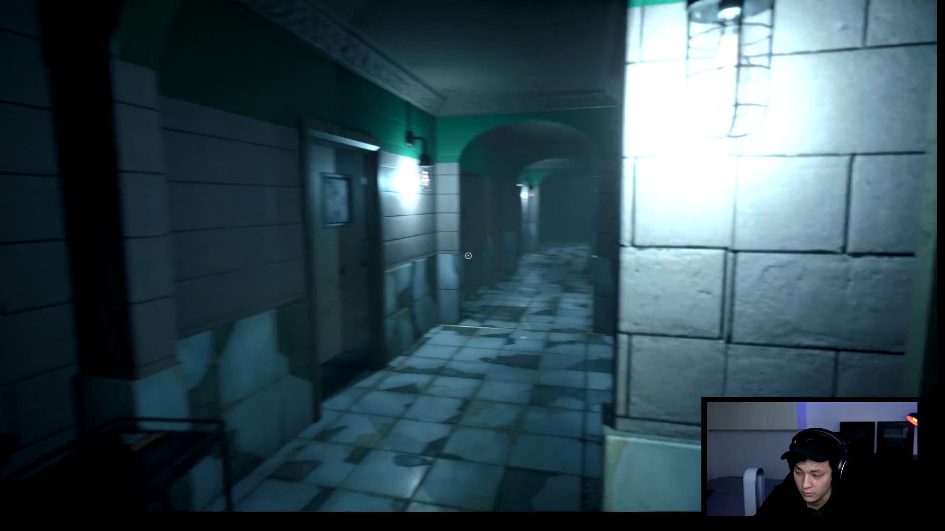
pyautogui.press('w')
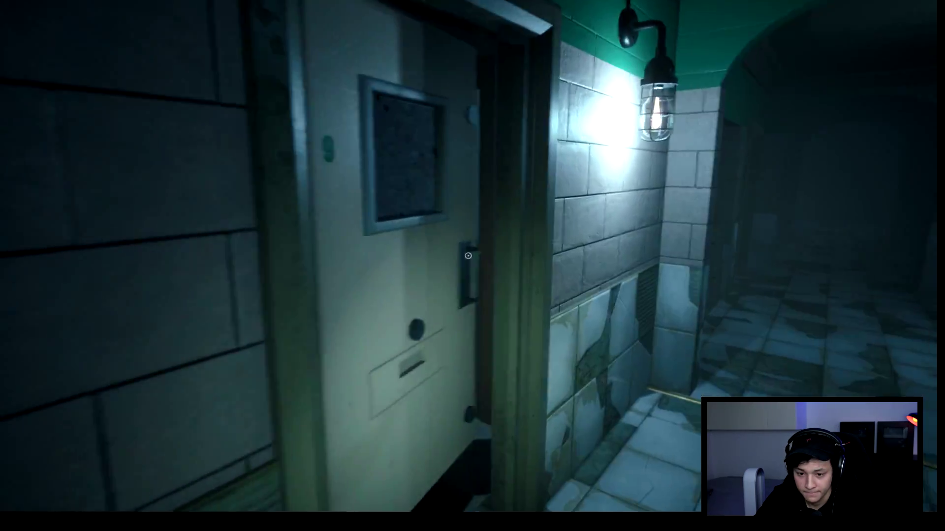
pyautogui.press('w')
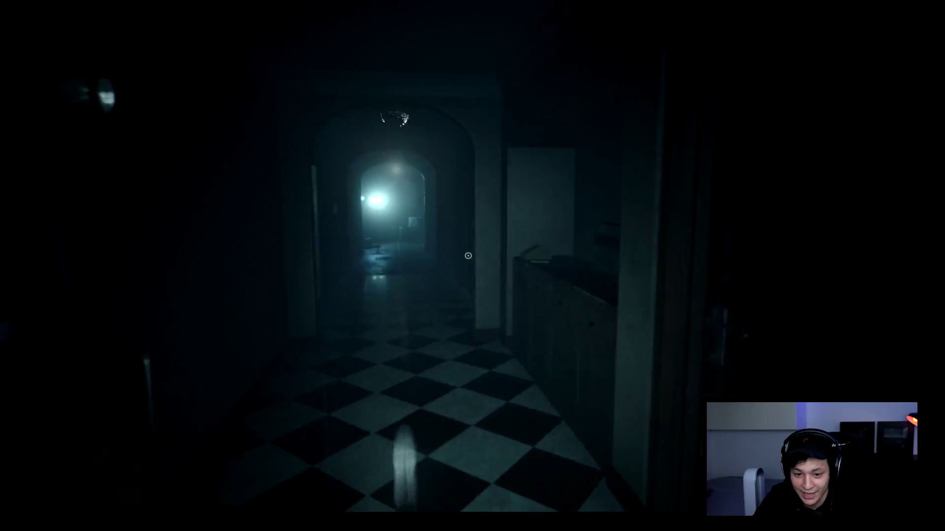
pyautogui.press('w')
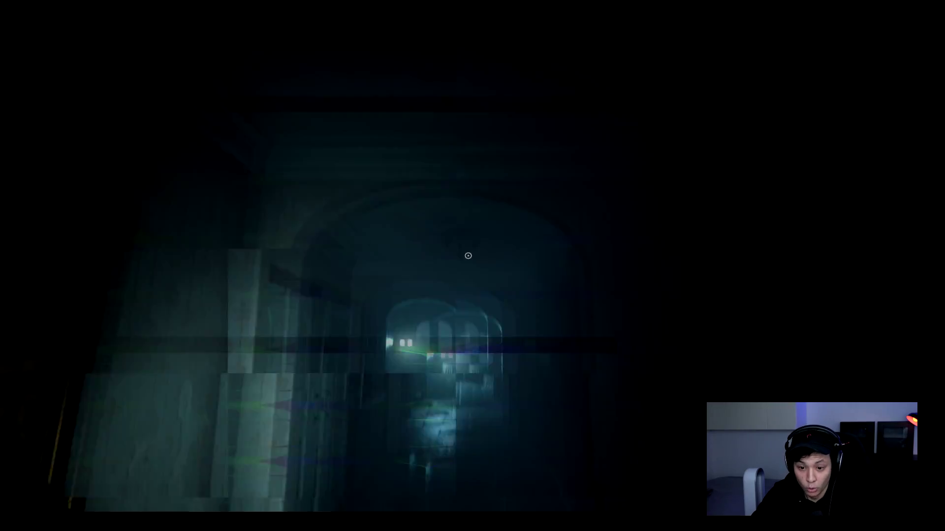
pyautogui.press('w')
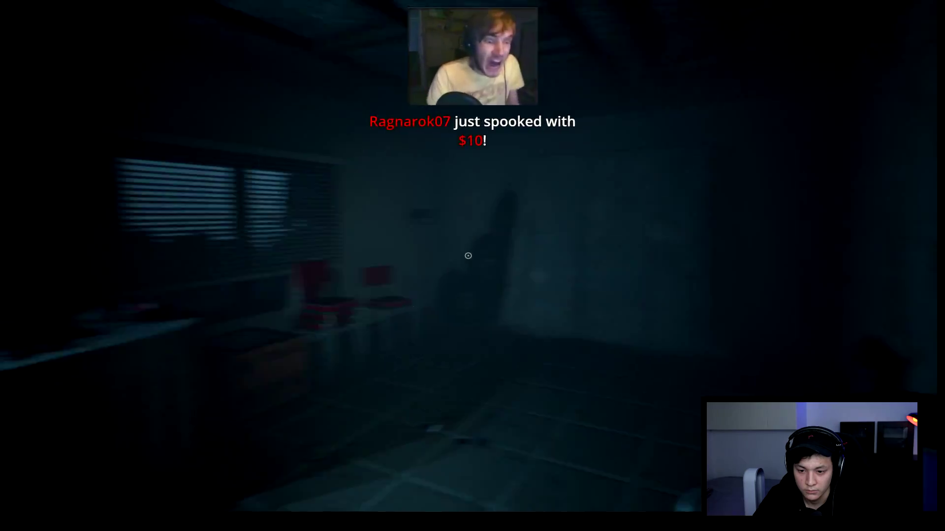
pyautogui.press('w')
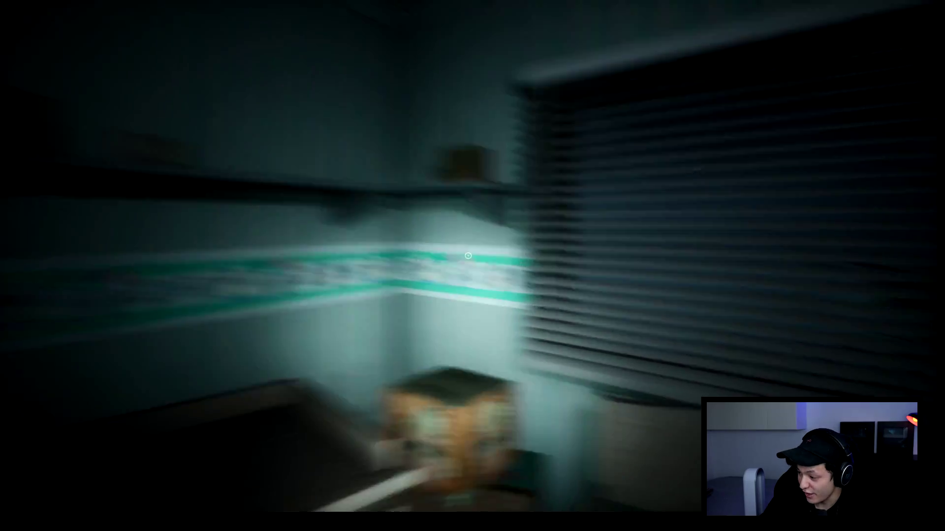
pyautogui.press('w')
pyautogui.press('w')
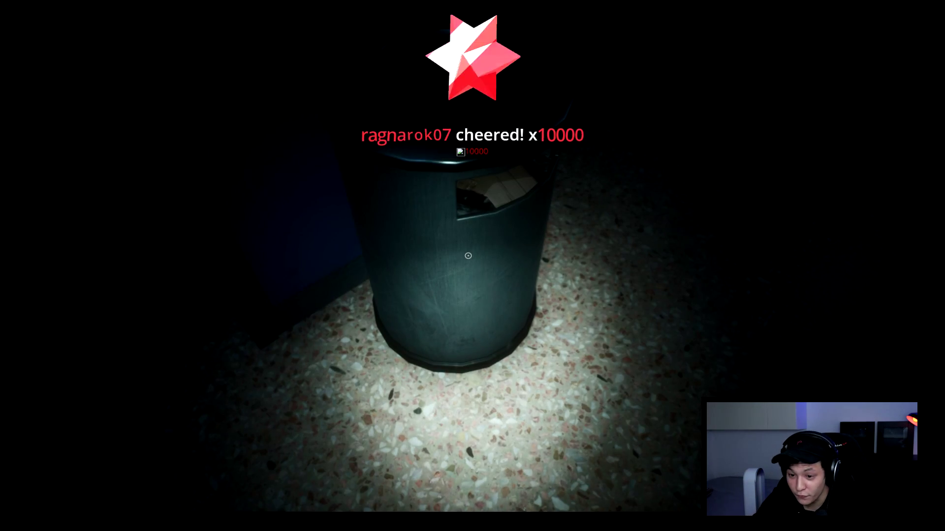
pyautogui.press('Tab')
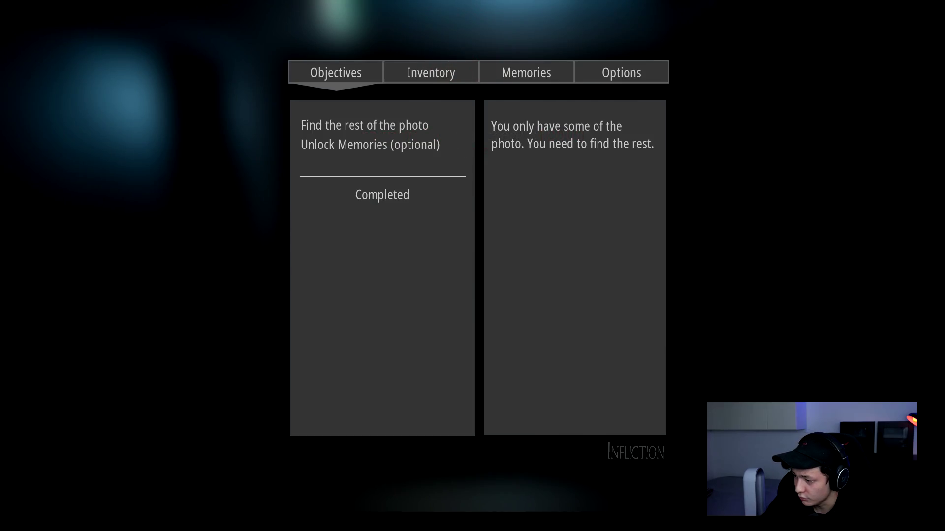
pyautogui.press('Tab')
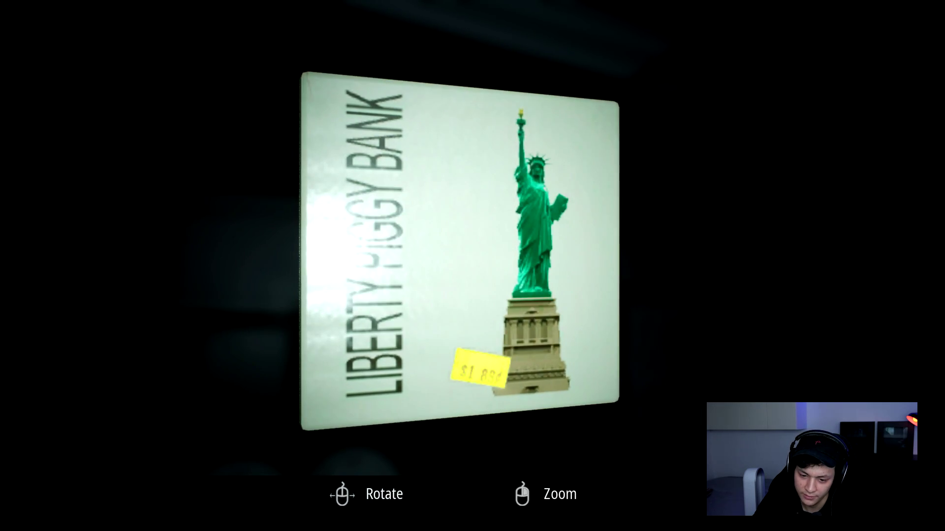
pyautogui.rightClick(468, 256)
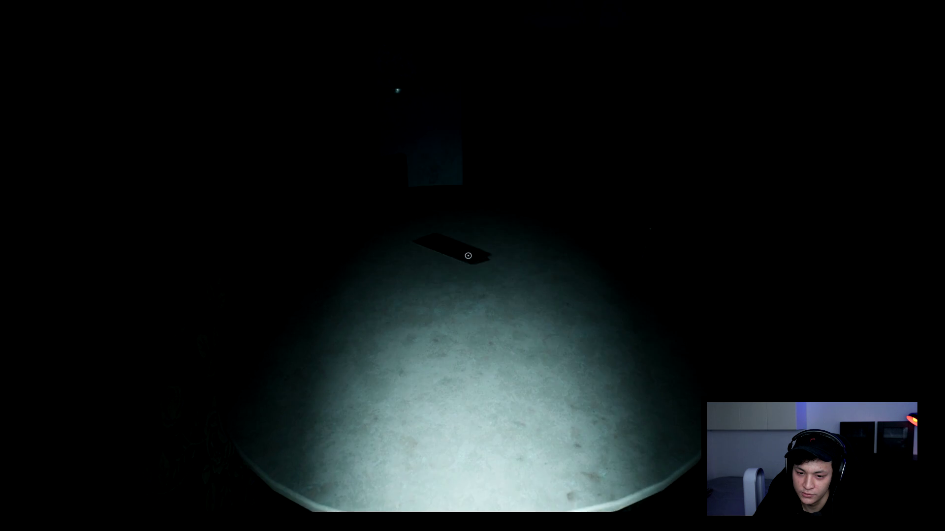
pyautogui.click(468, 255)
pyautogui.moveTo(467, 255); pyautogui.dragTo(468, 255)
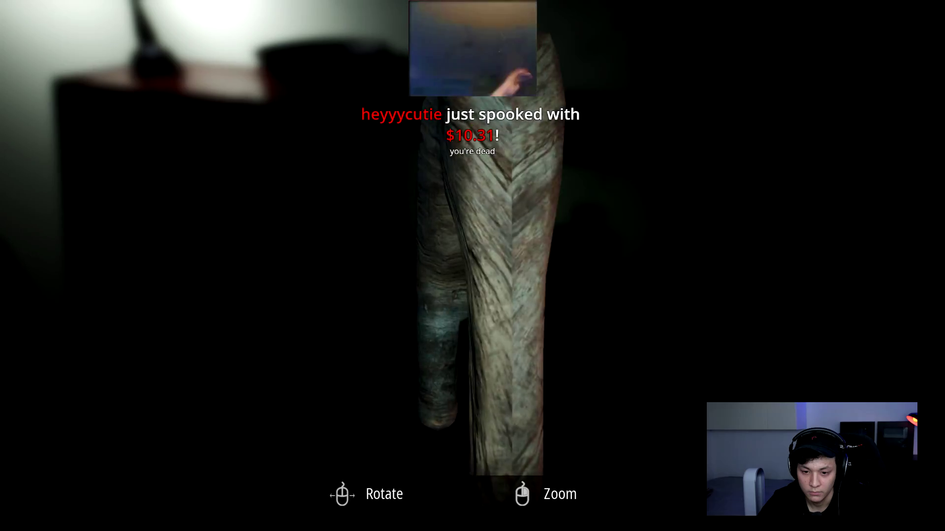
pyautogui.moveTo(472, 265); pyautogui.dragTo(621, 266)
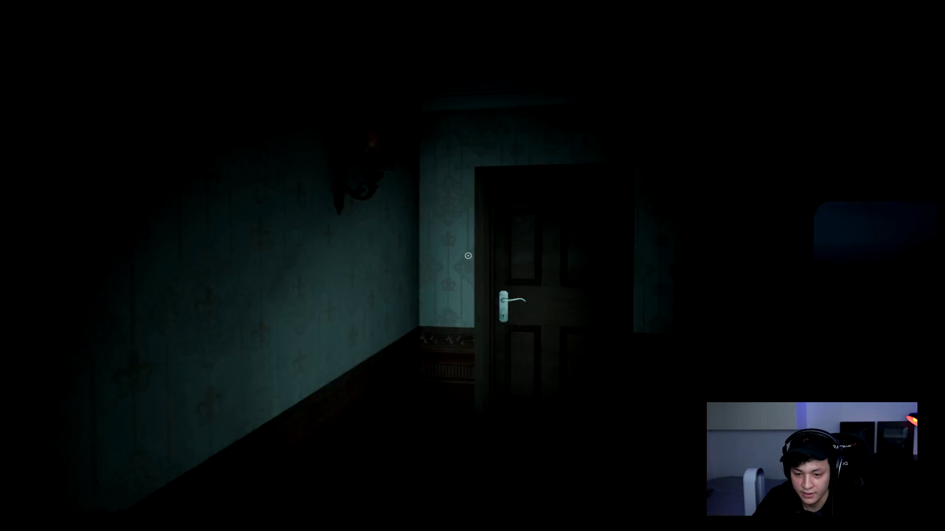
pyautogui.press('w')
pyautogui.click(468, 255)
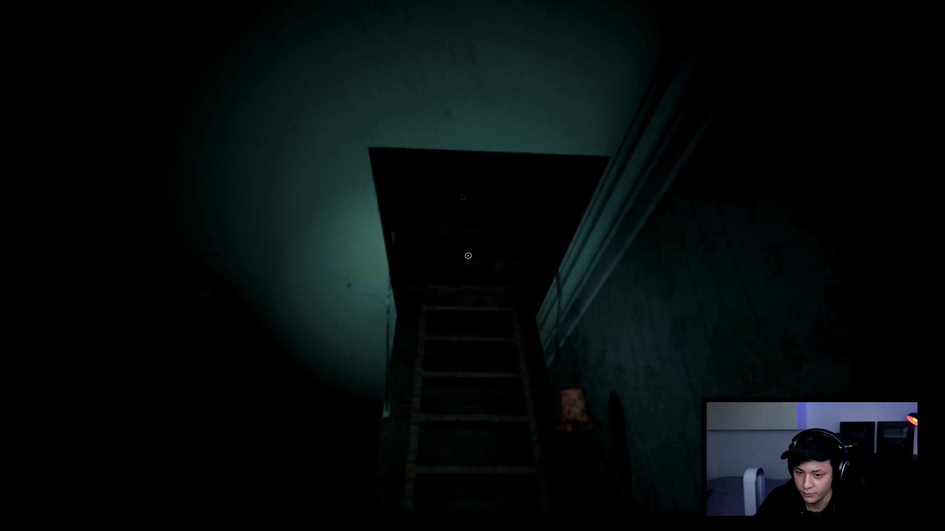
pyautogui.press('w')
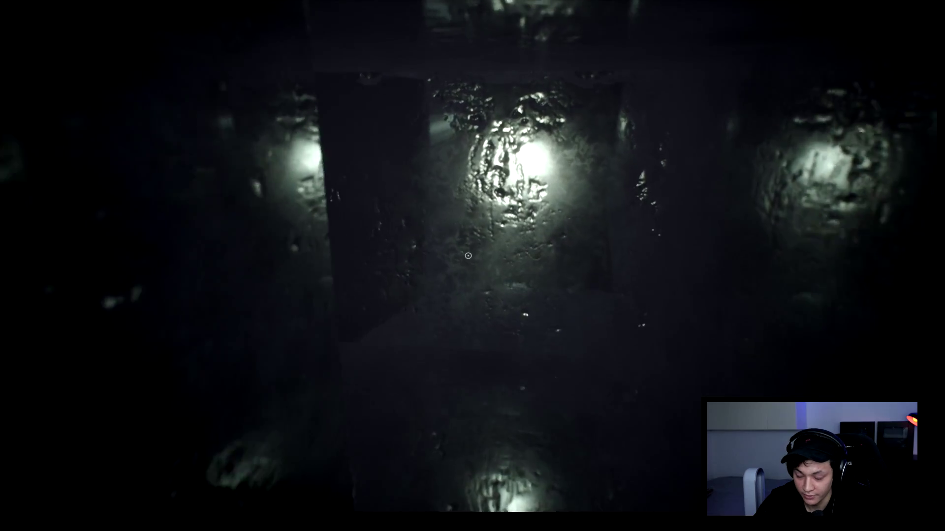
pyautogui.press('w')
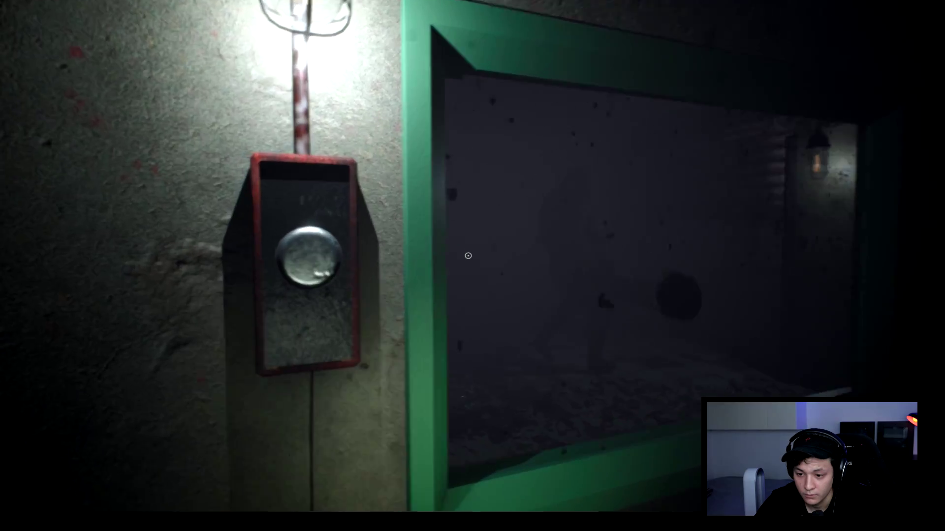
pyautogui.press('w')
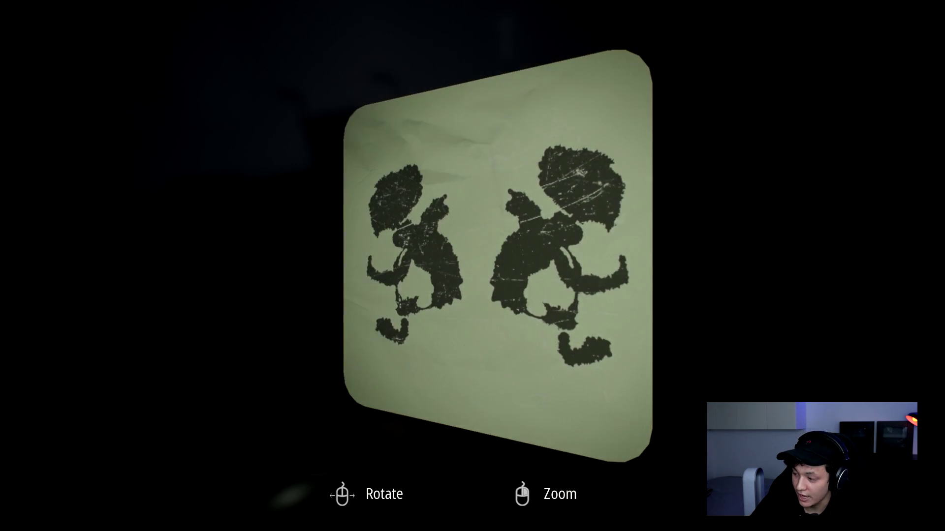
pyautogui.scroll(3, 472, 266)
pyautogui.press('Escape')
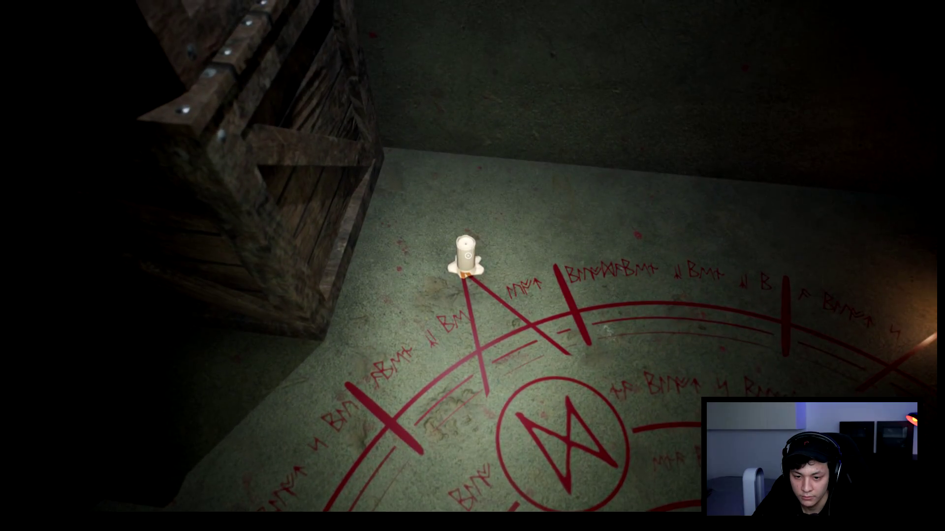
pyautogui.click(466, 256)
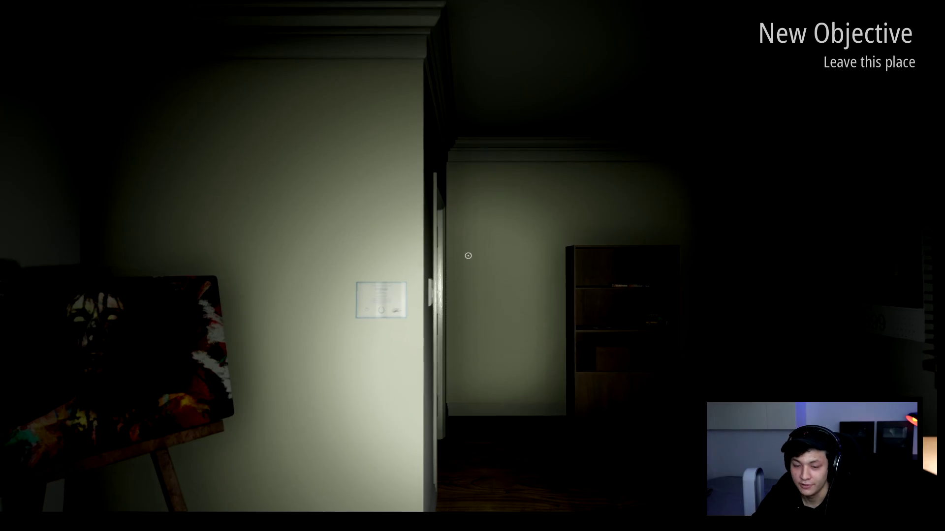
pyautogui.press('w')
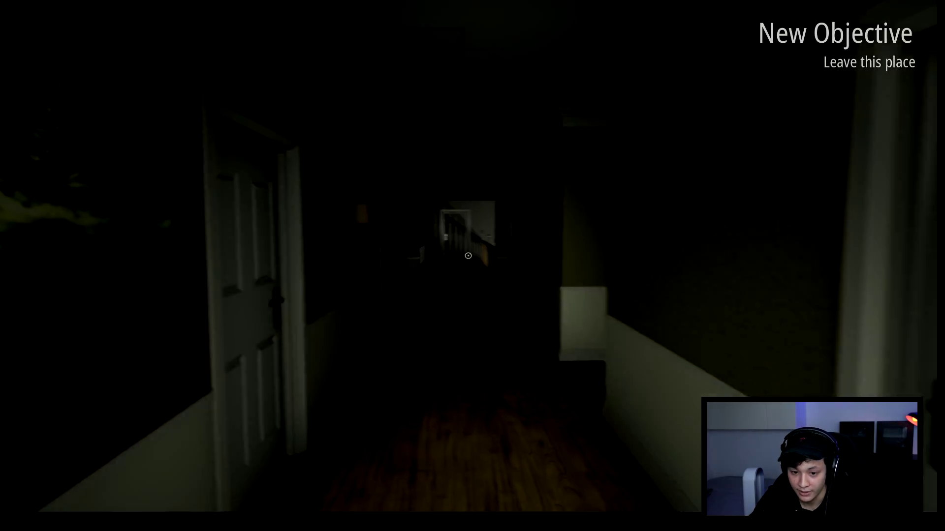
pyautogui.press('w')
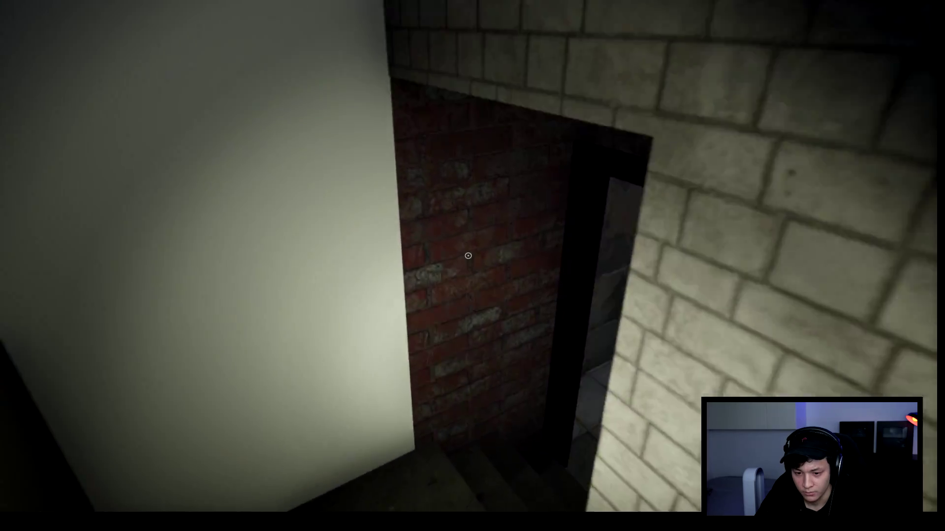
pyautogui.press('w')
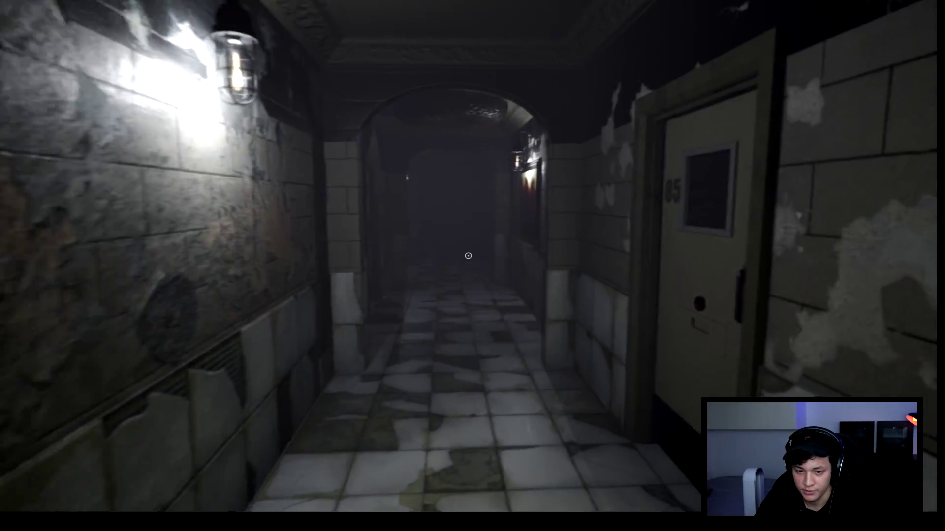